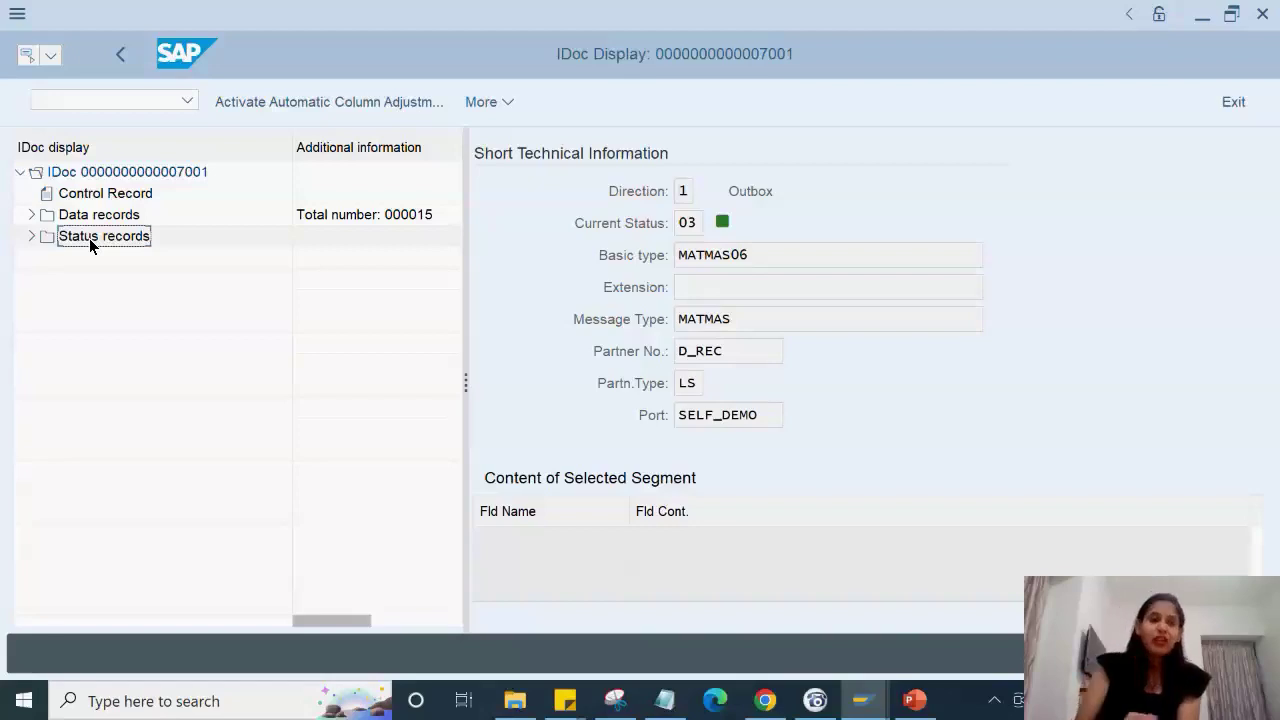
Expand the IDoc's data records down to the child segments of E1MARAM.
click(98, 218)
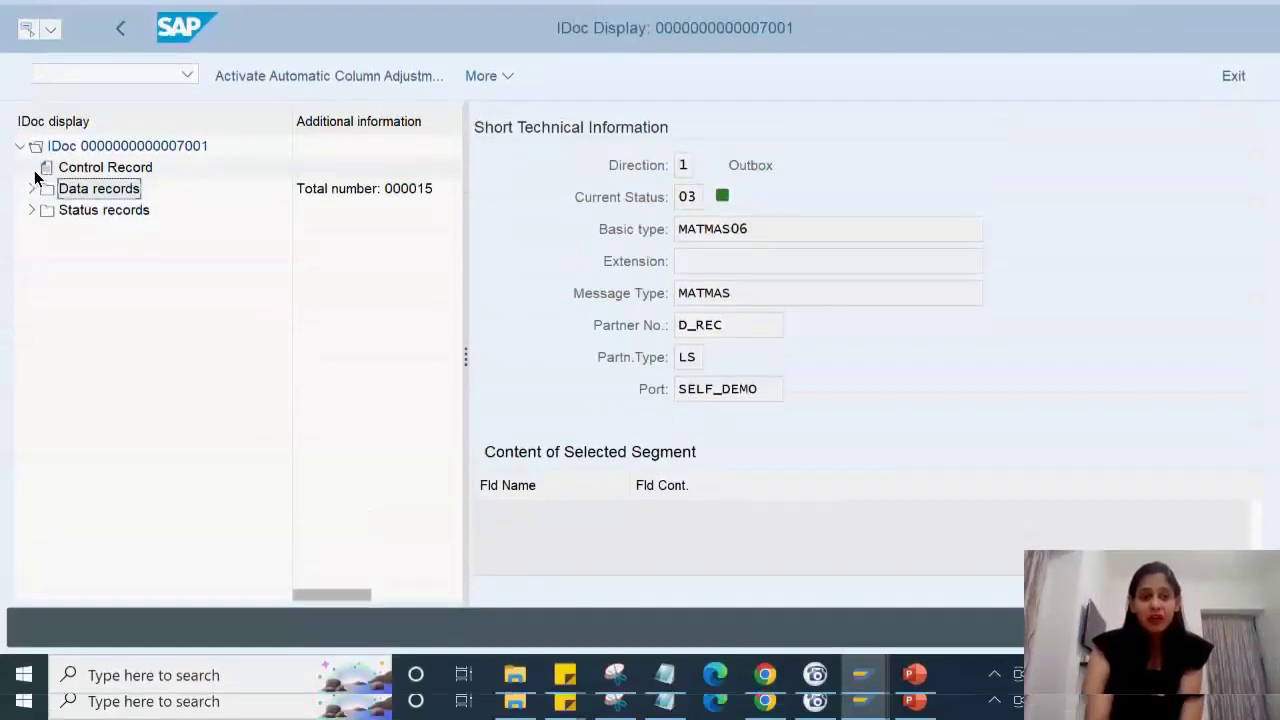
click(31, 189)
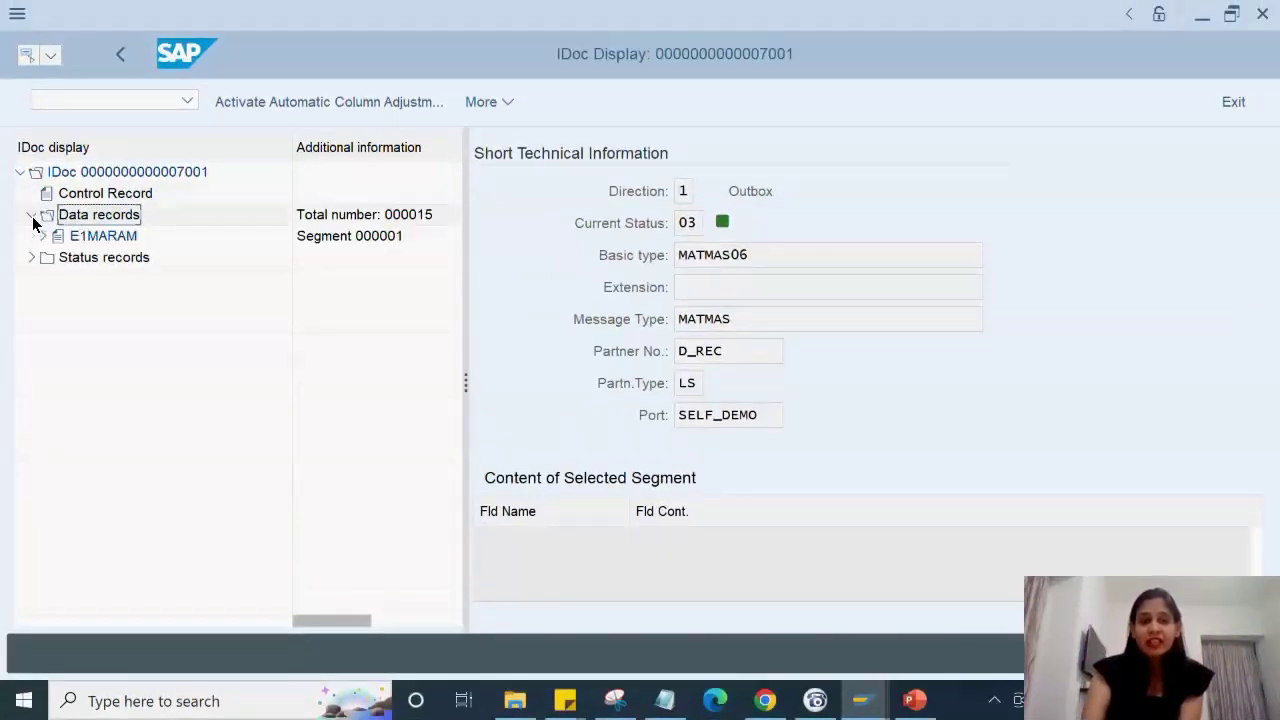
click(43, 236)
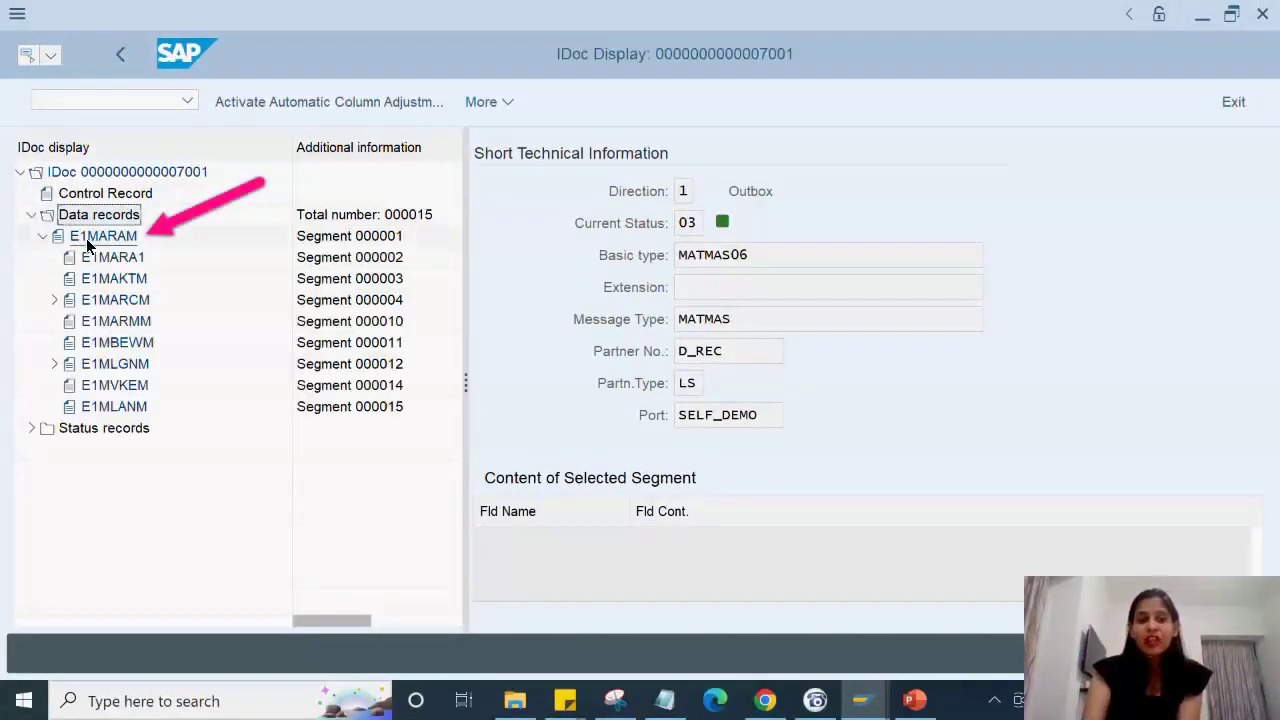
View the field contents of segments E1MARAM, E1MARA1, E1MAKTM and E1MARCM, and expand the IDoc's status records.
click(86, 242)
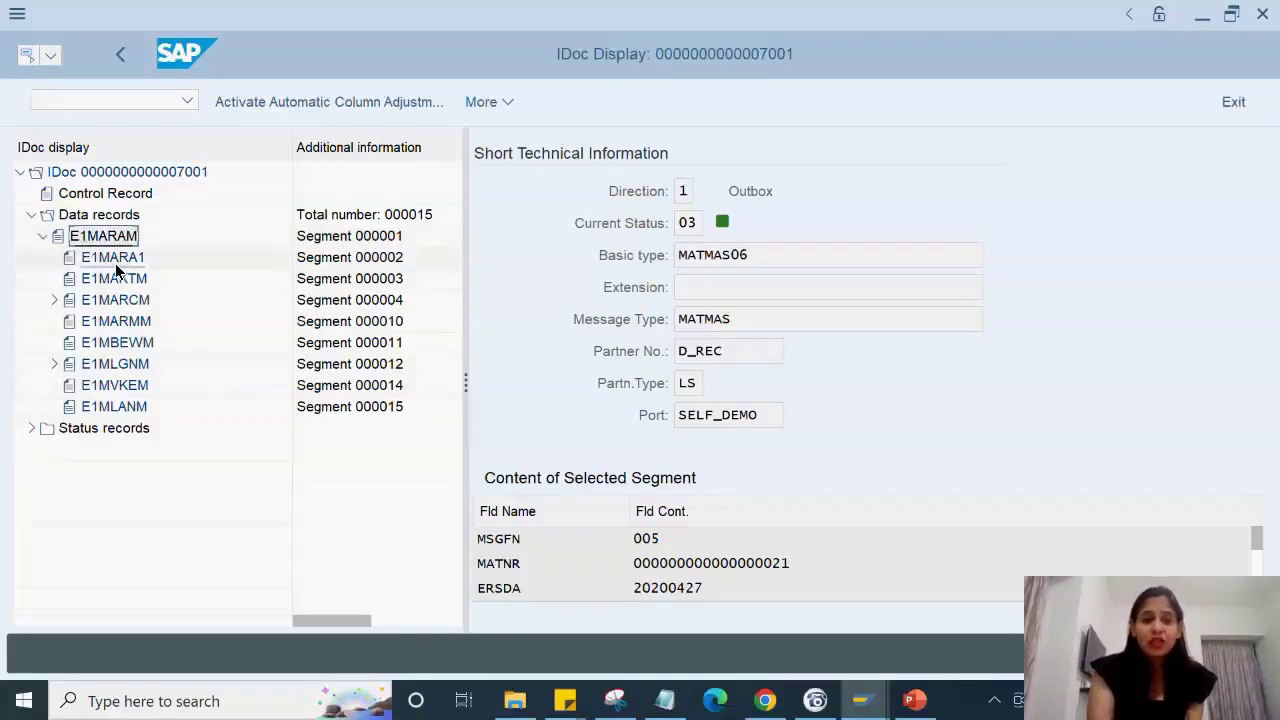
click(115, 263)
click(121, 281)
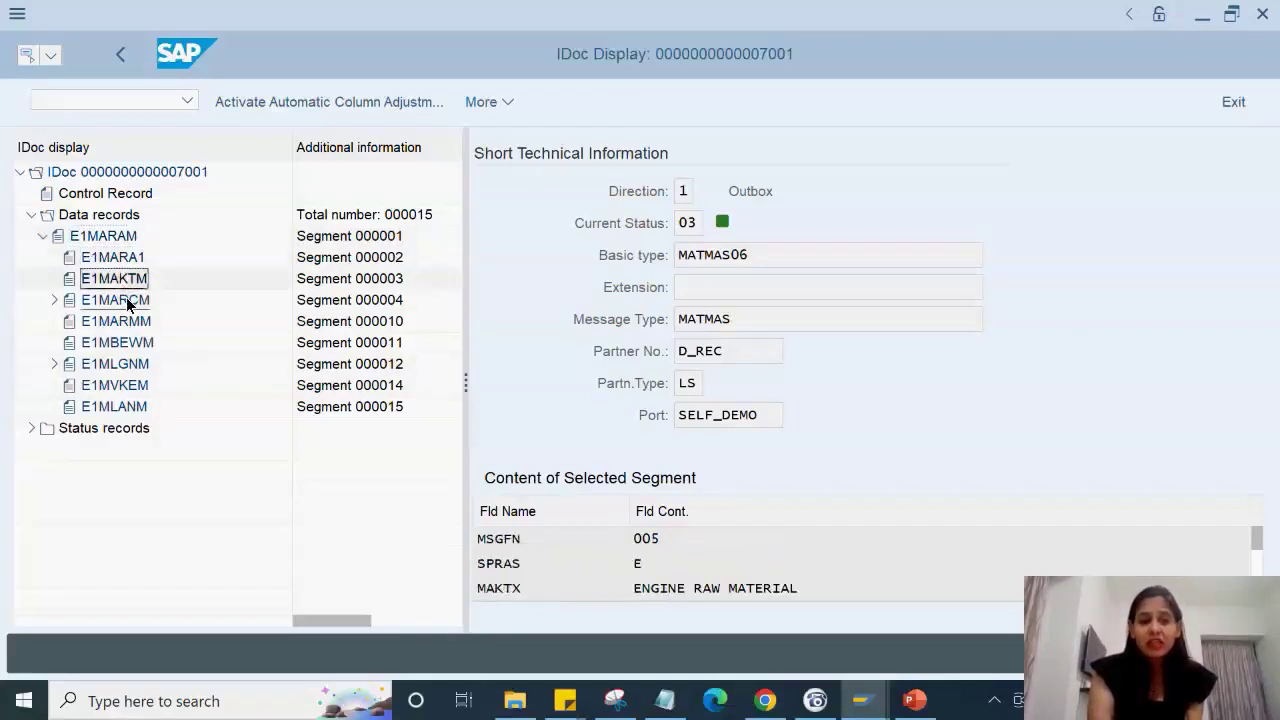
click(128, 303)
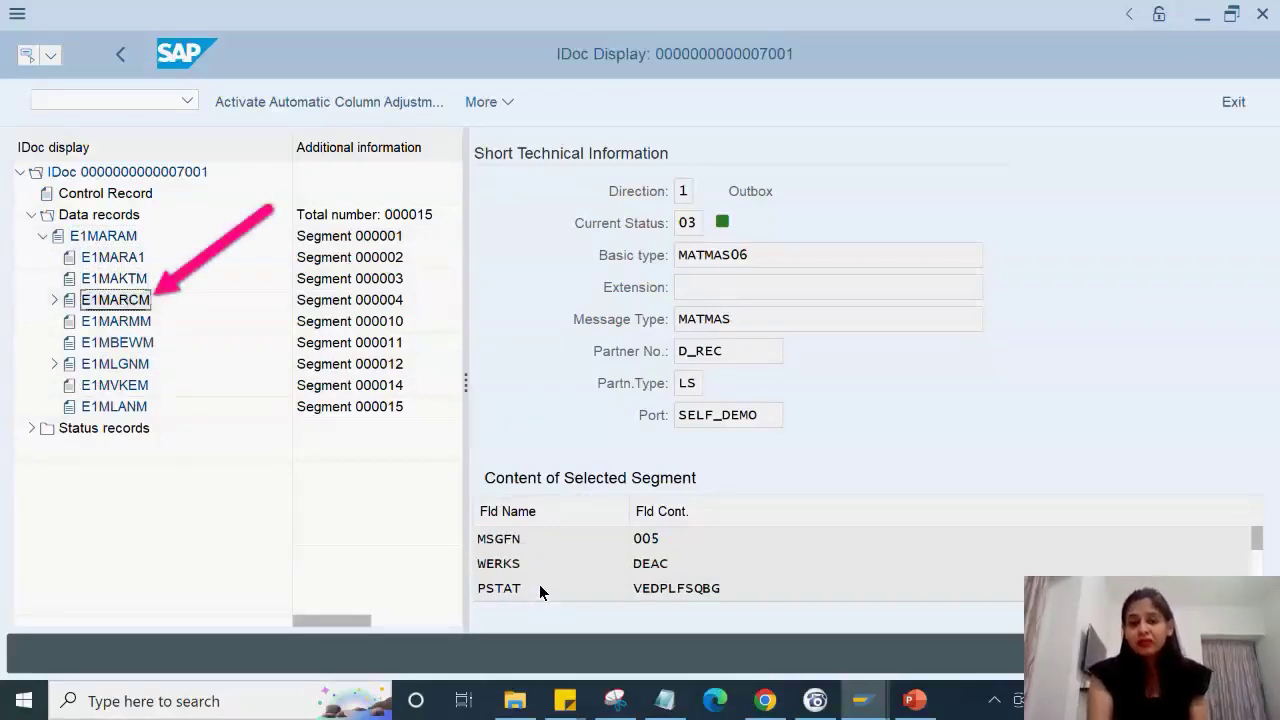
scroll(539, 588, down, 4)
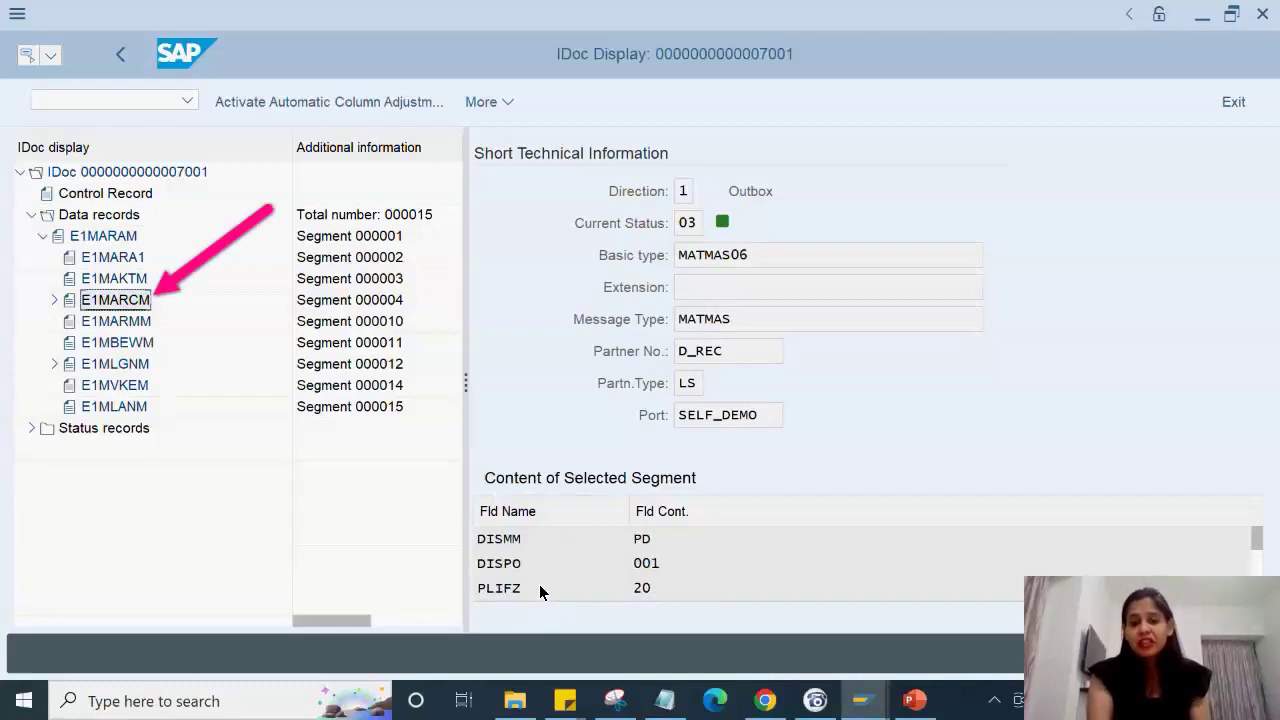
scroll(539, 584, down, 1)
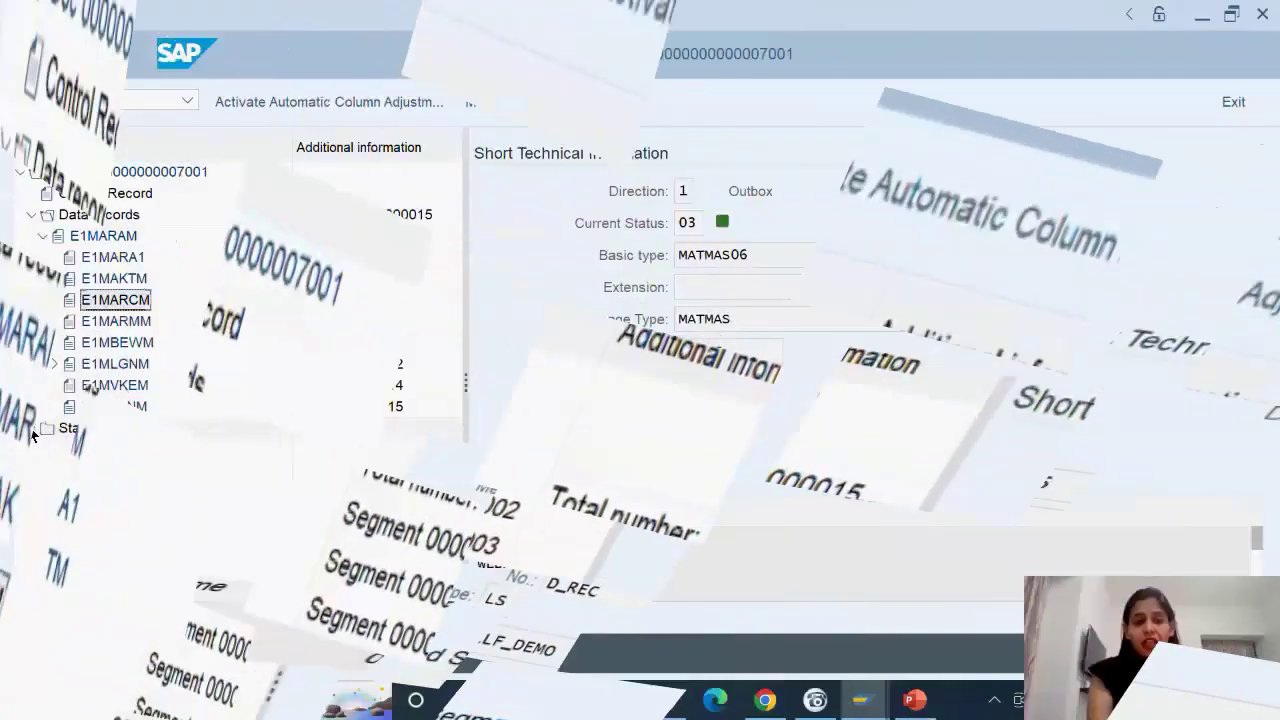
click(31, 428)
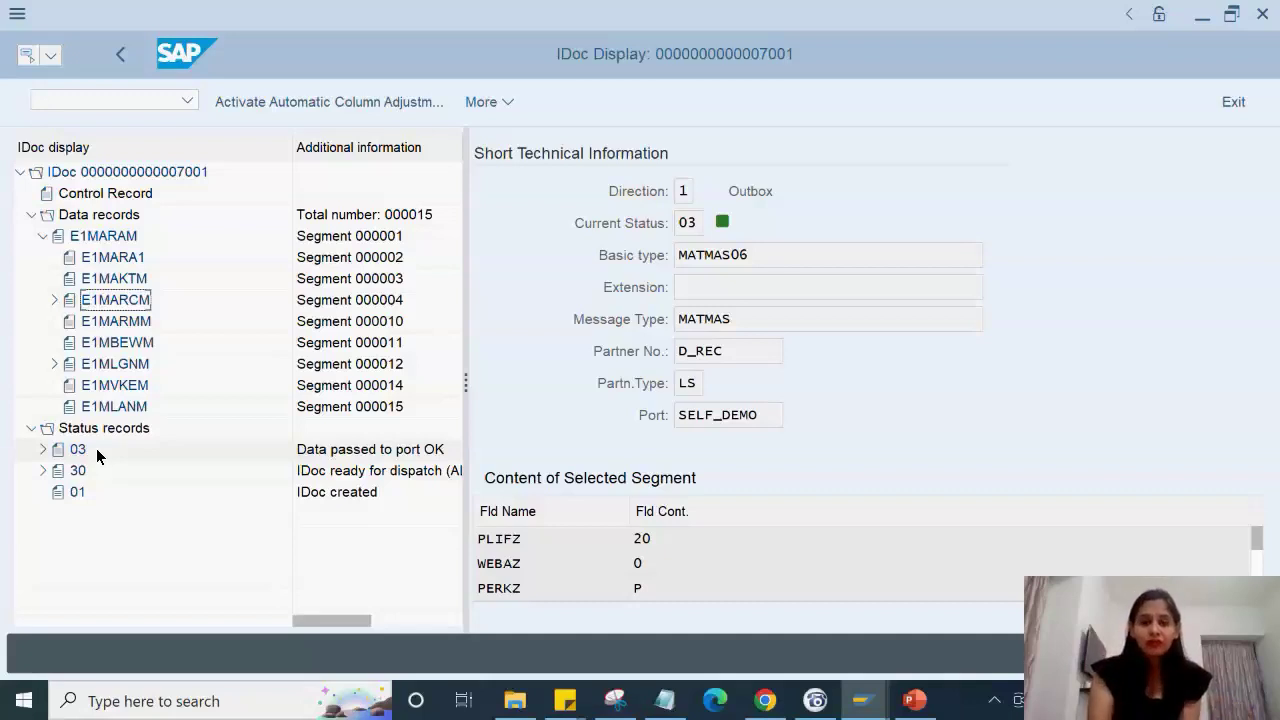
Leave the IDoc display and the IDoc list, and open transaction WE02.
click(120, 55)
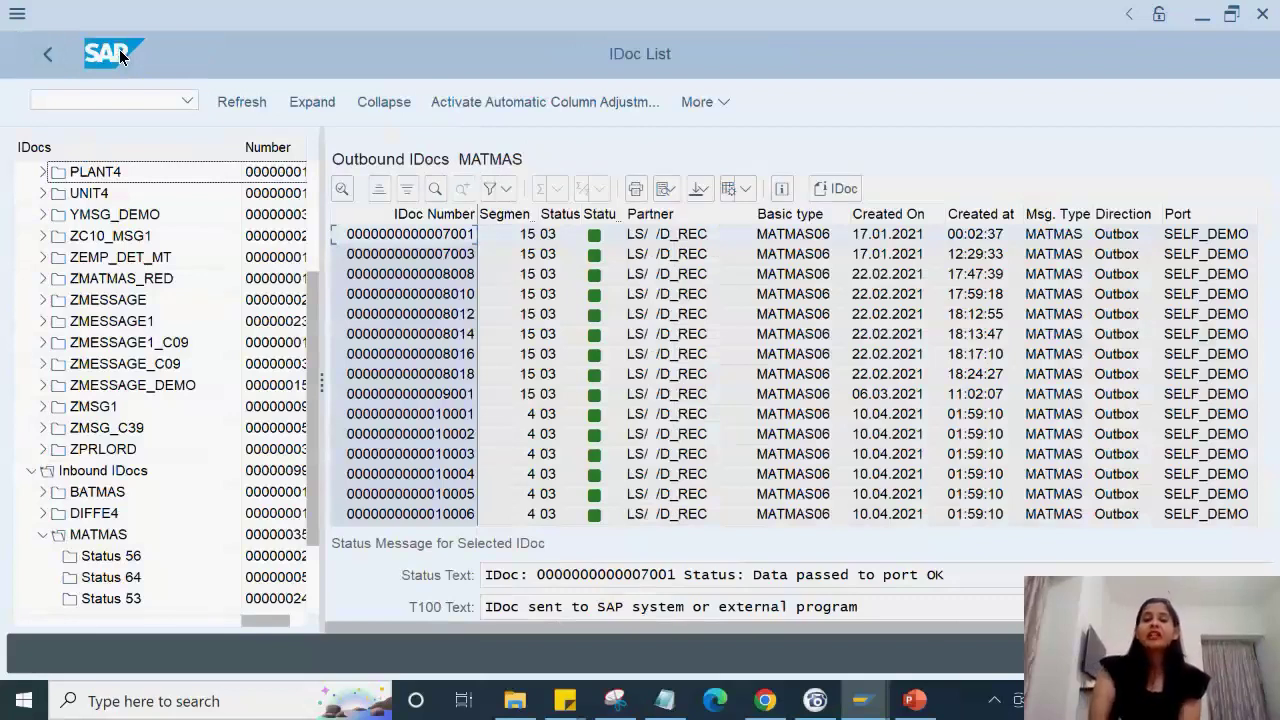
click(45, 54)
click(45, 55)
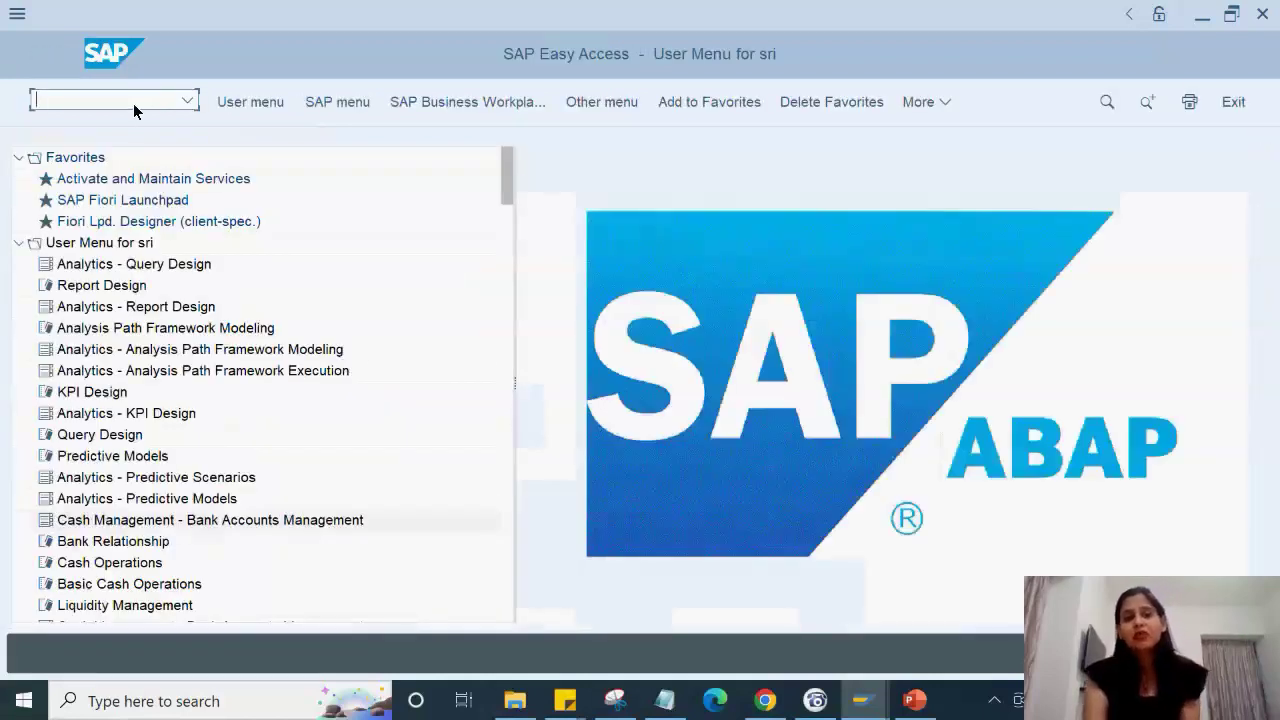
text(we02)
key(Return)
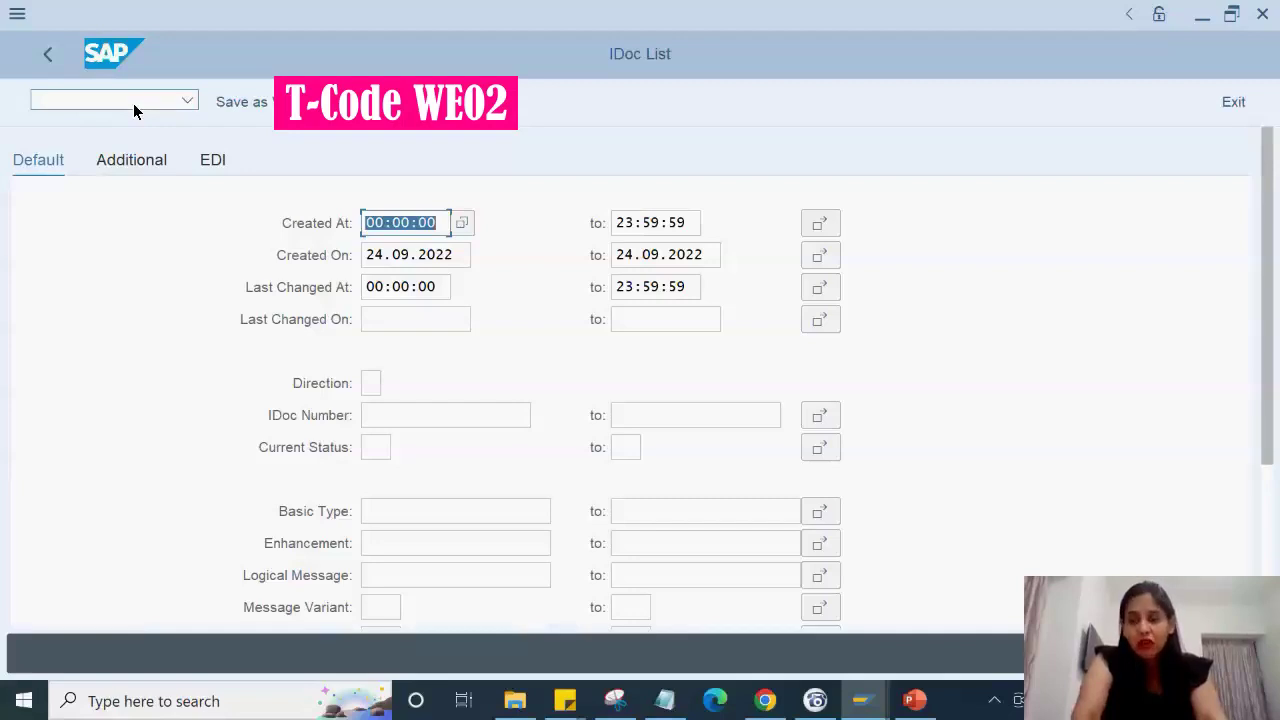
Set the start of the Created On range to 24.09.2018 and run the IDoc selection.
click(457, 264)
key(BackSpace)
key(BackSpace)
key(Down)
key(Return)
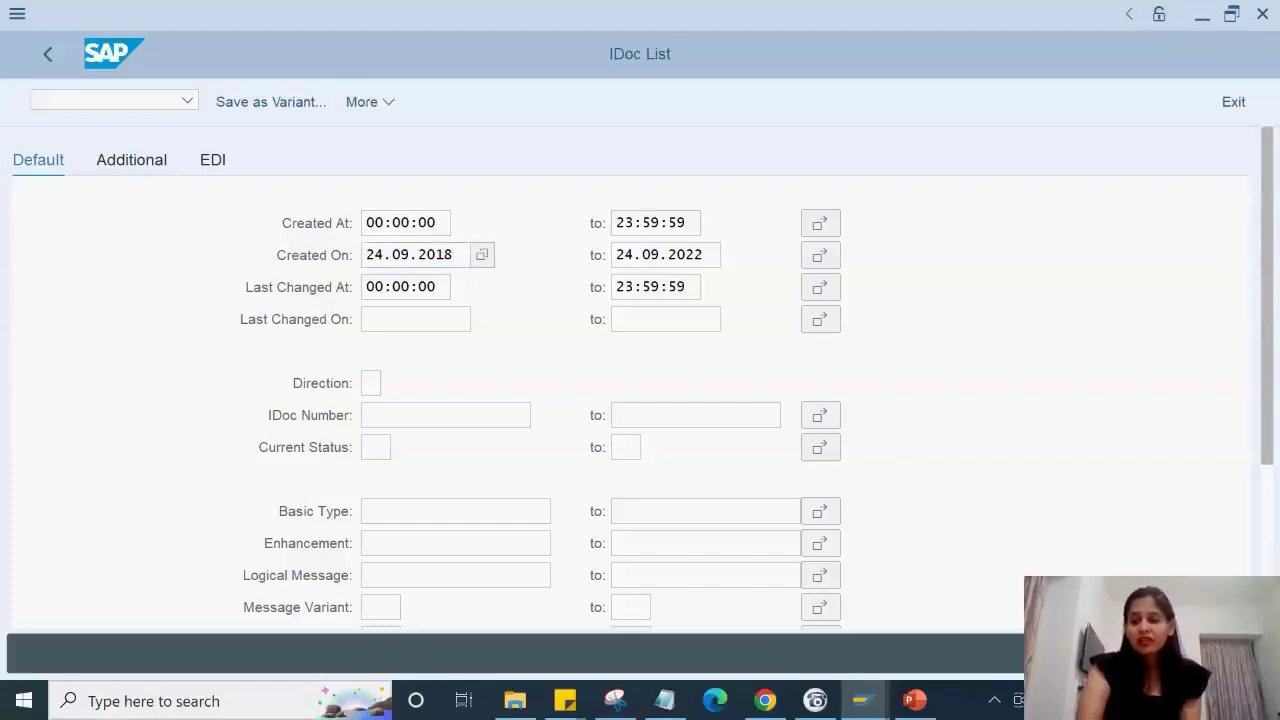
key(F8)
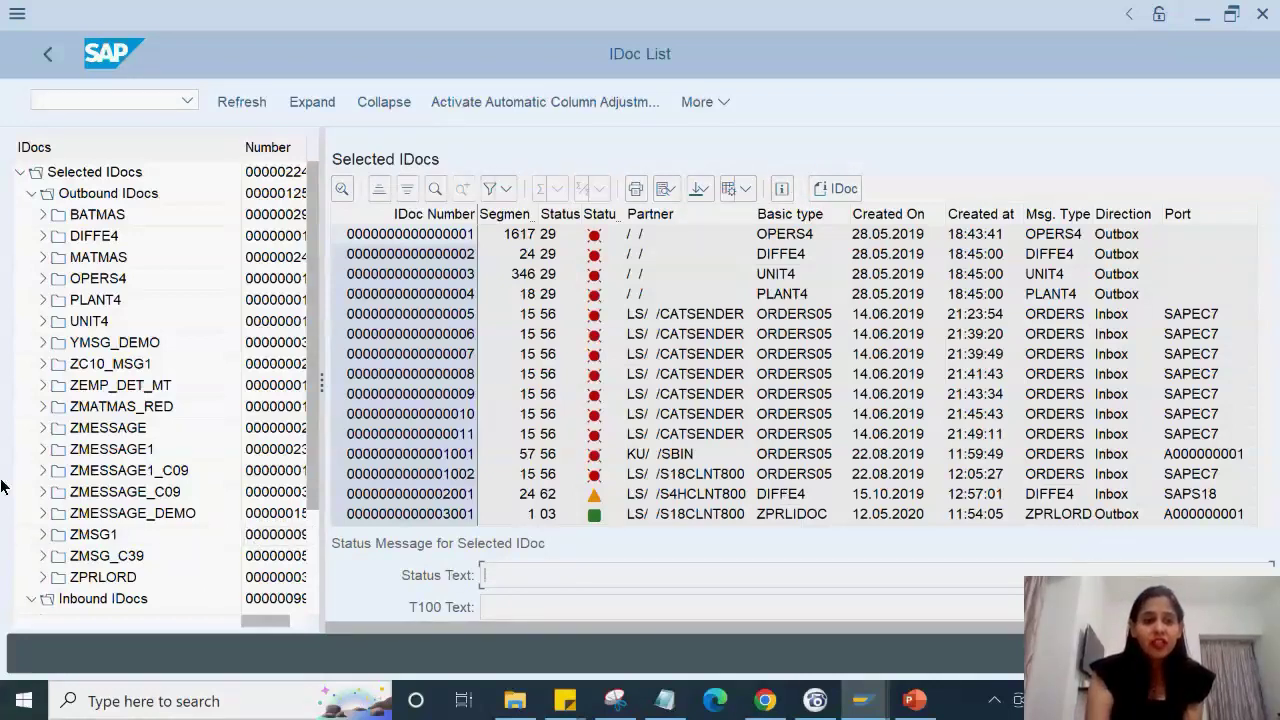
Collapse the Outbound and Inbound IDocs groups to view just the two directions, and expand both again.
click(31, 194)
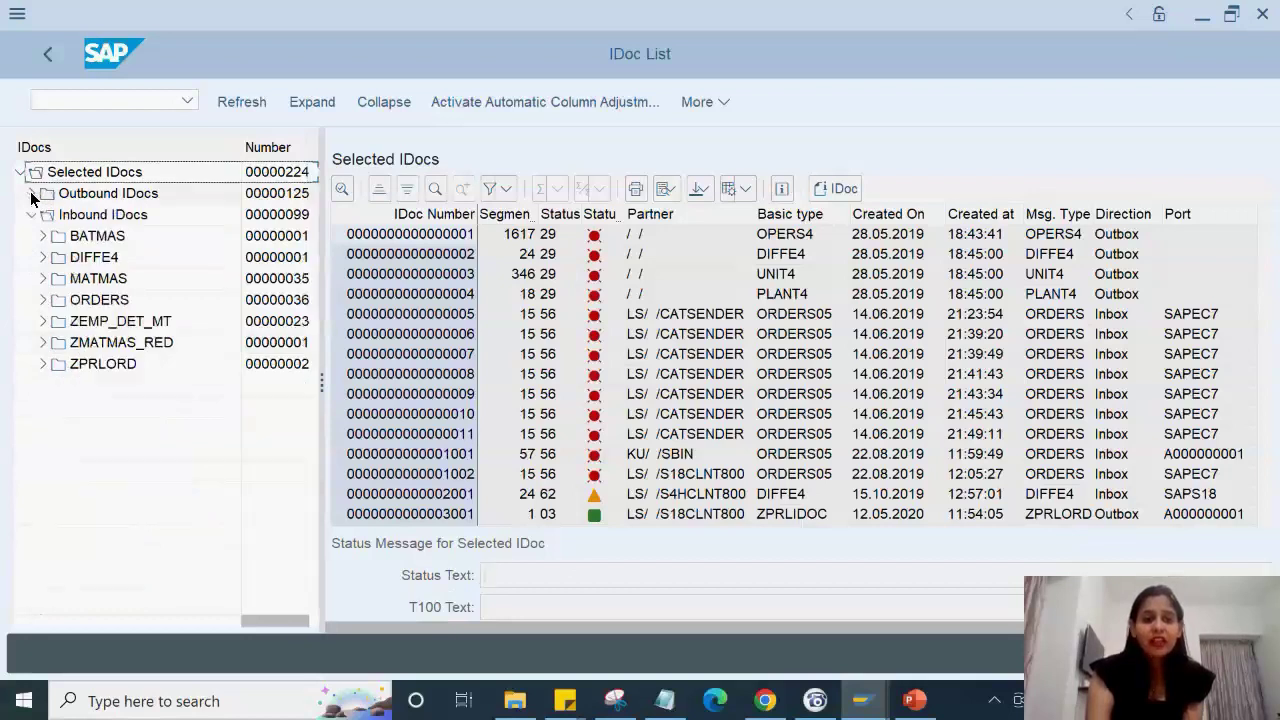
click(32, 215)
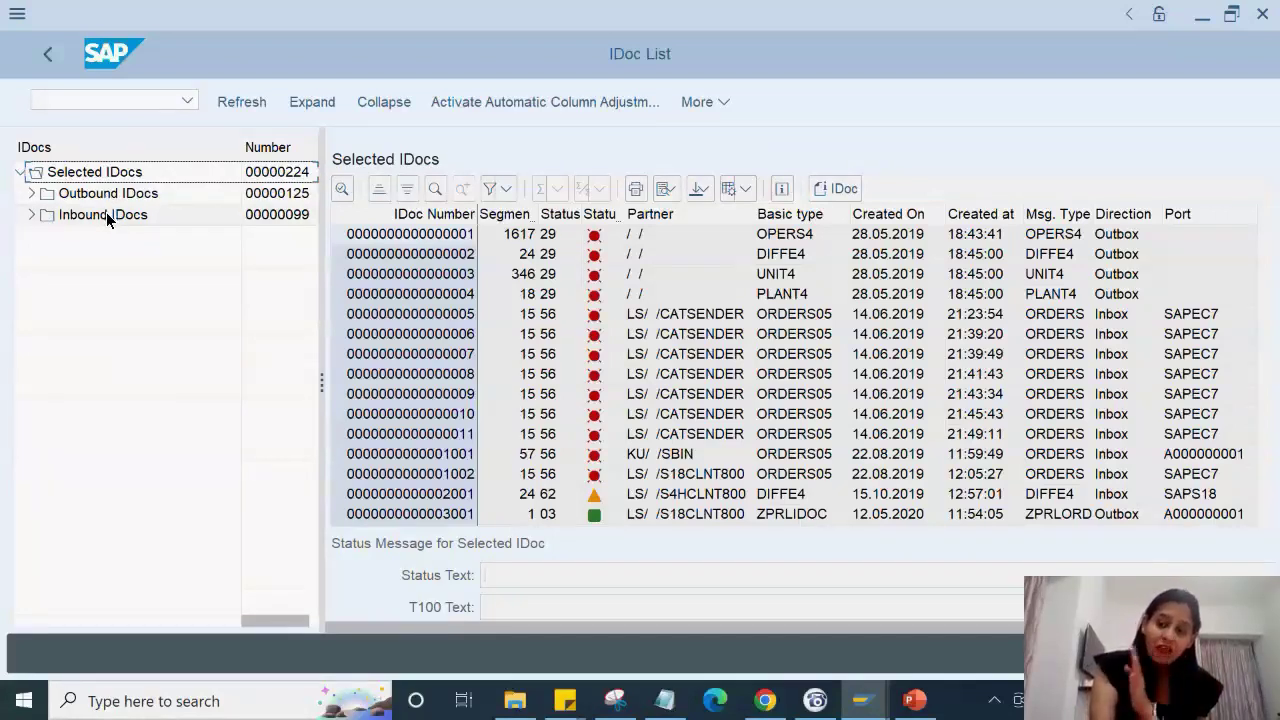
click(31, 214)
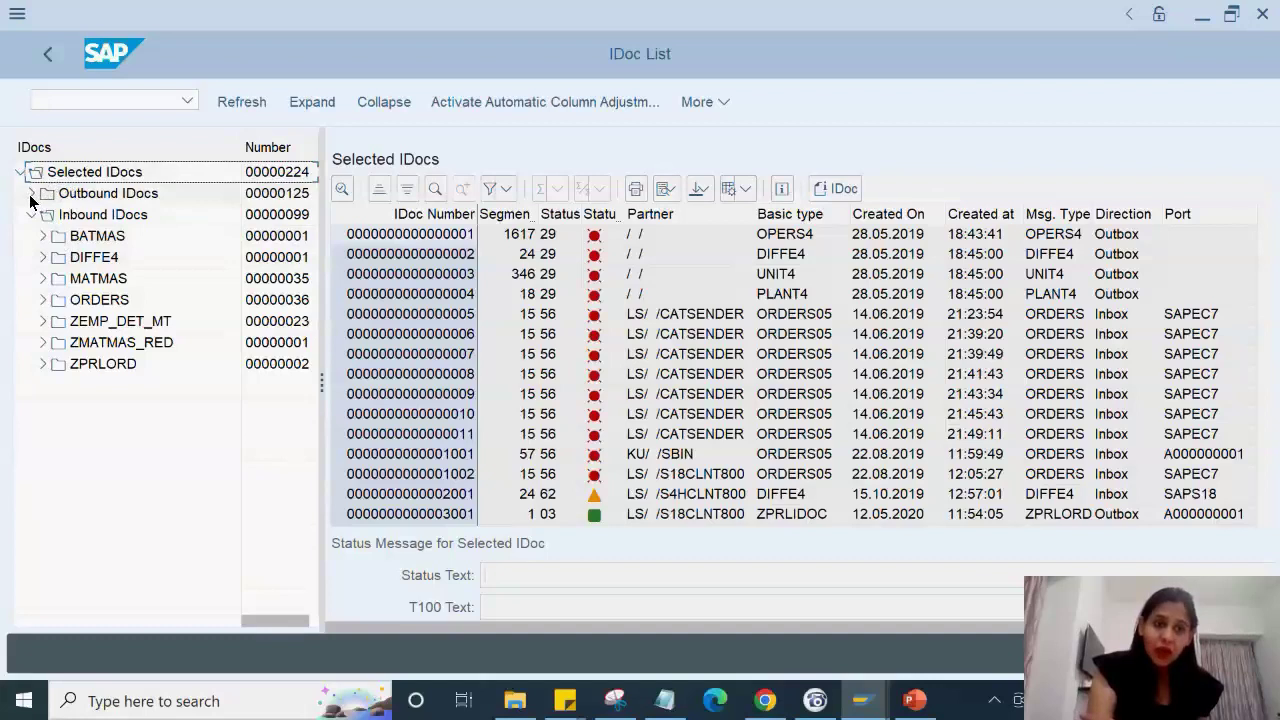
click(31, 194)
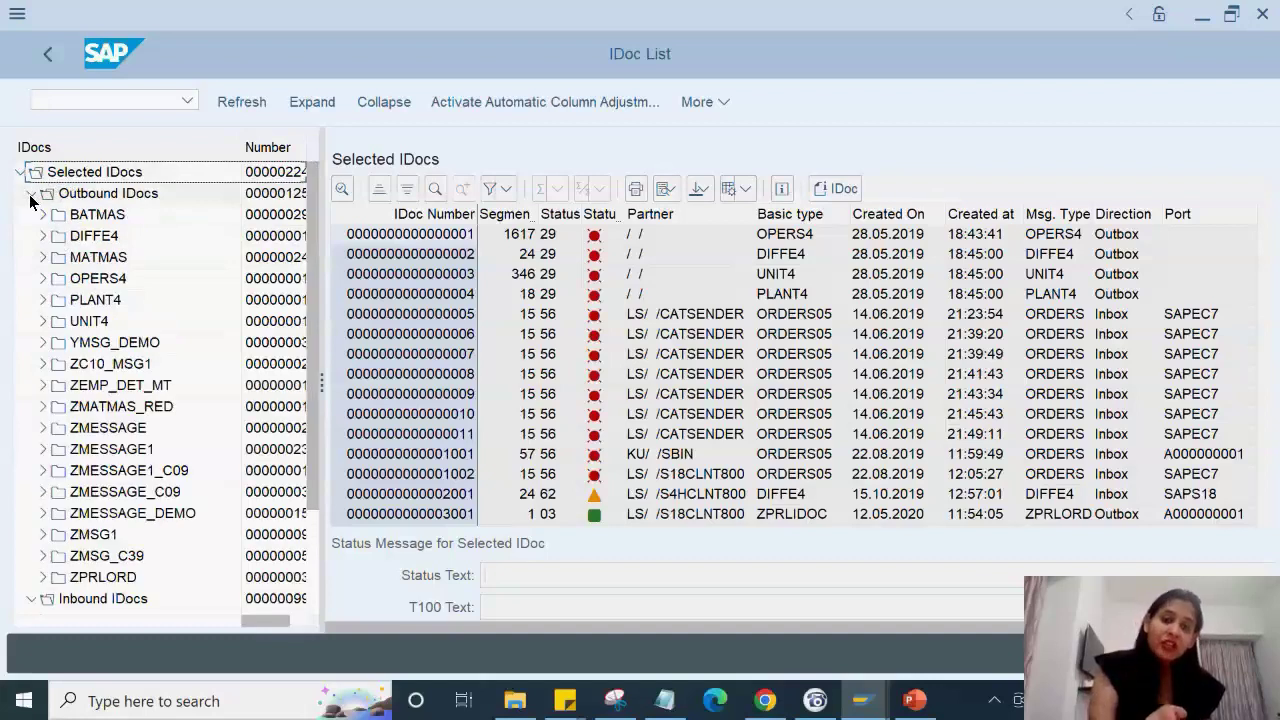
View the outbound IDocs of message types MATMAS, PLANT4 and UNIT4.
click(82, 258)
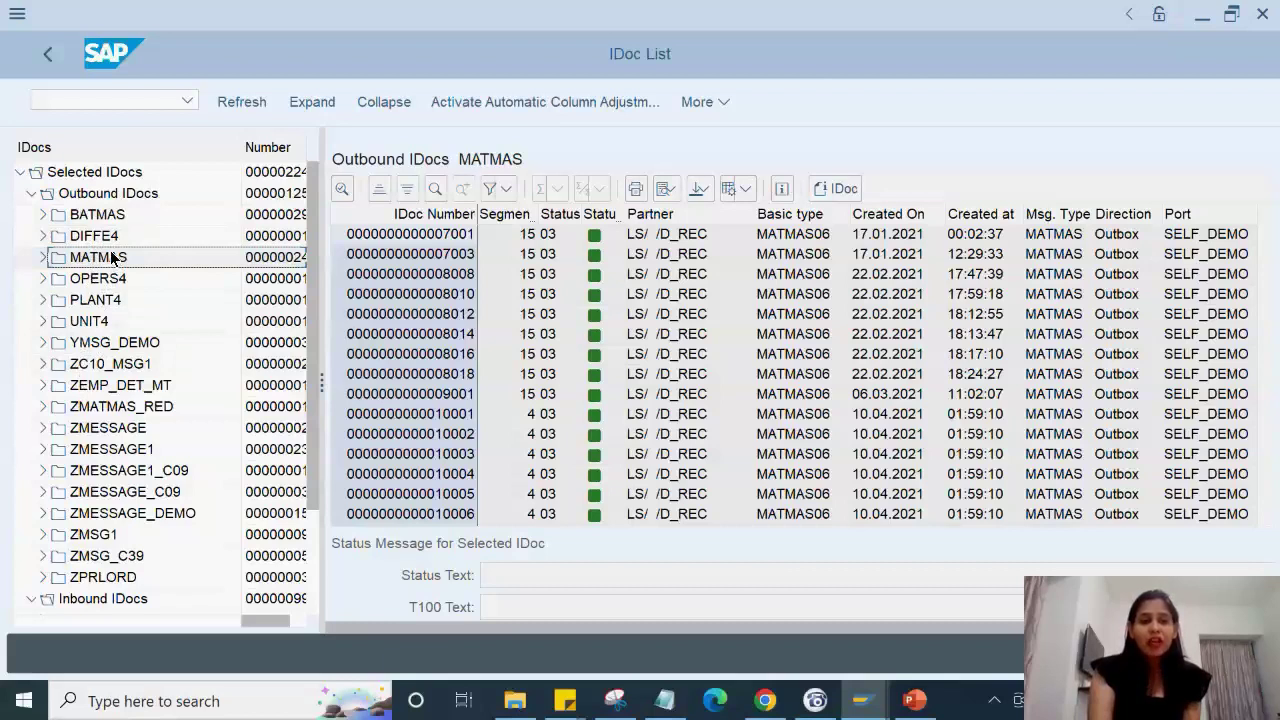
click(110, 302)
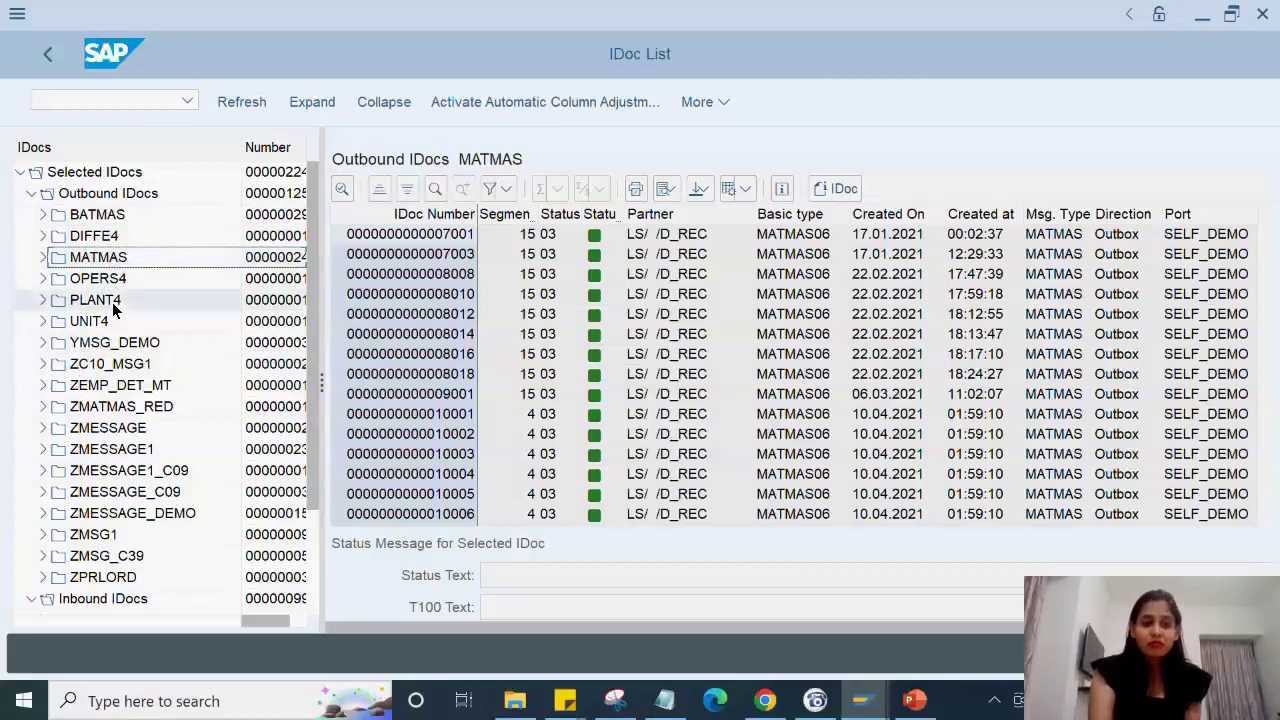
click(95, 322)
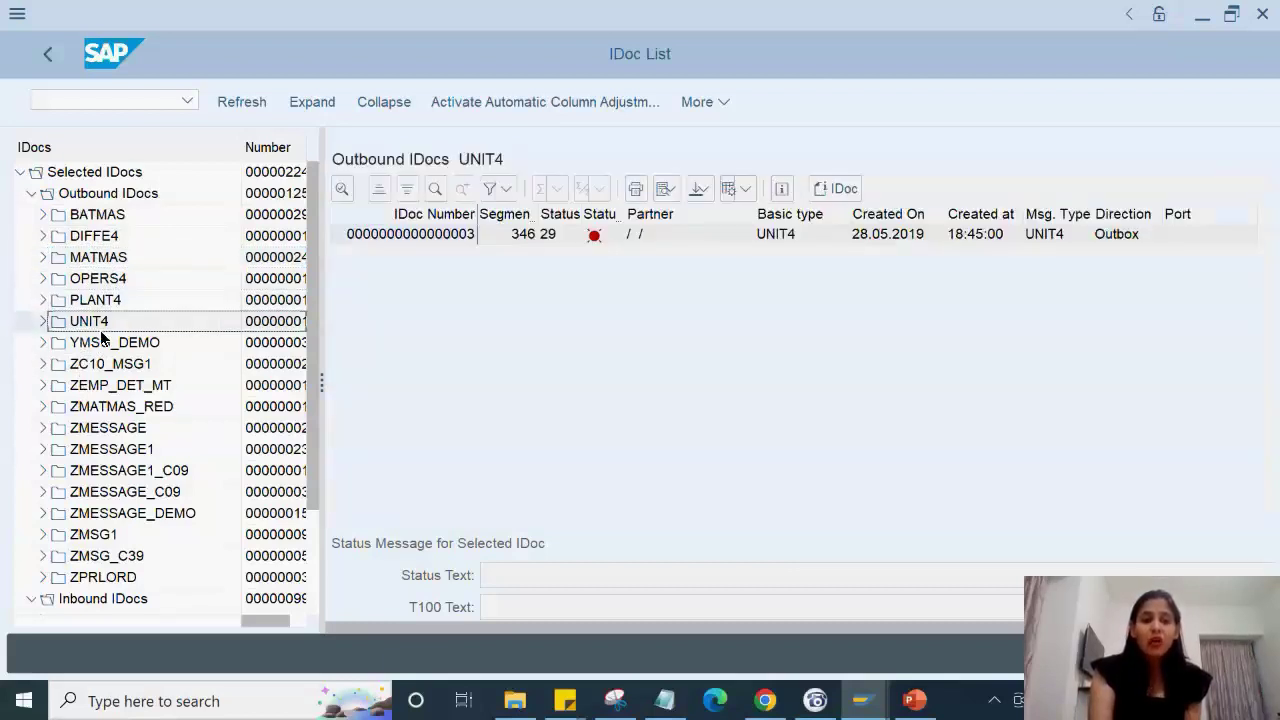
Collapse the Outbound IDocs group and view the inbound IDocs of message types ORDERS and MATMAS.
click(29, 196)
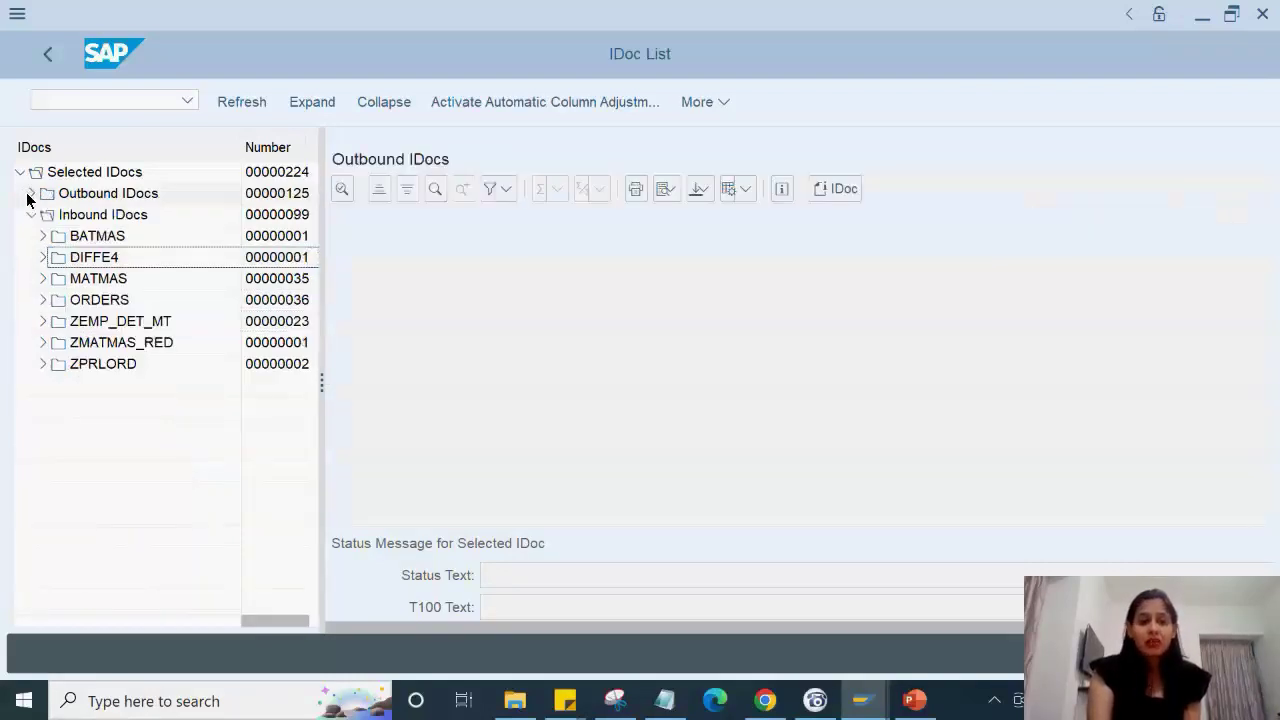
click(110, 300)
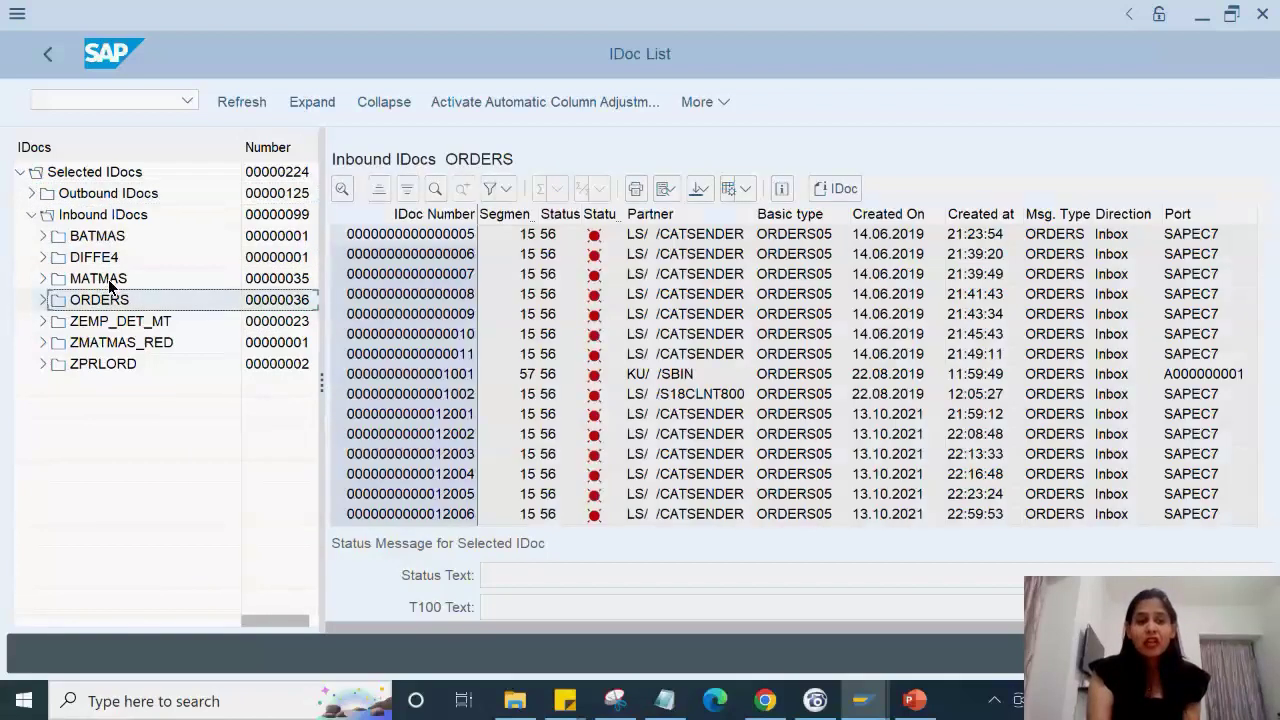
click(110, 285)
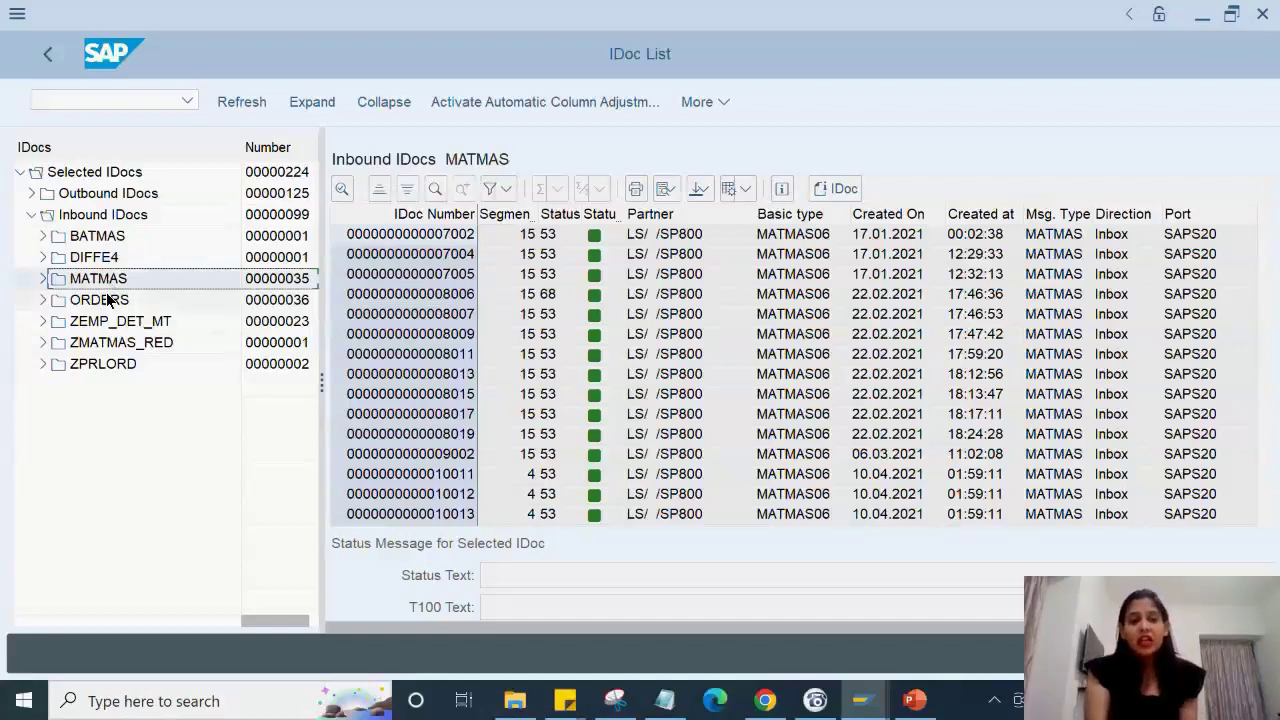
click(108, 300)
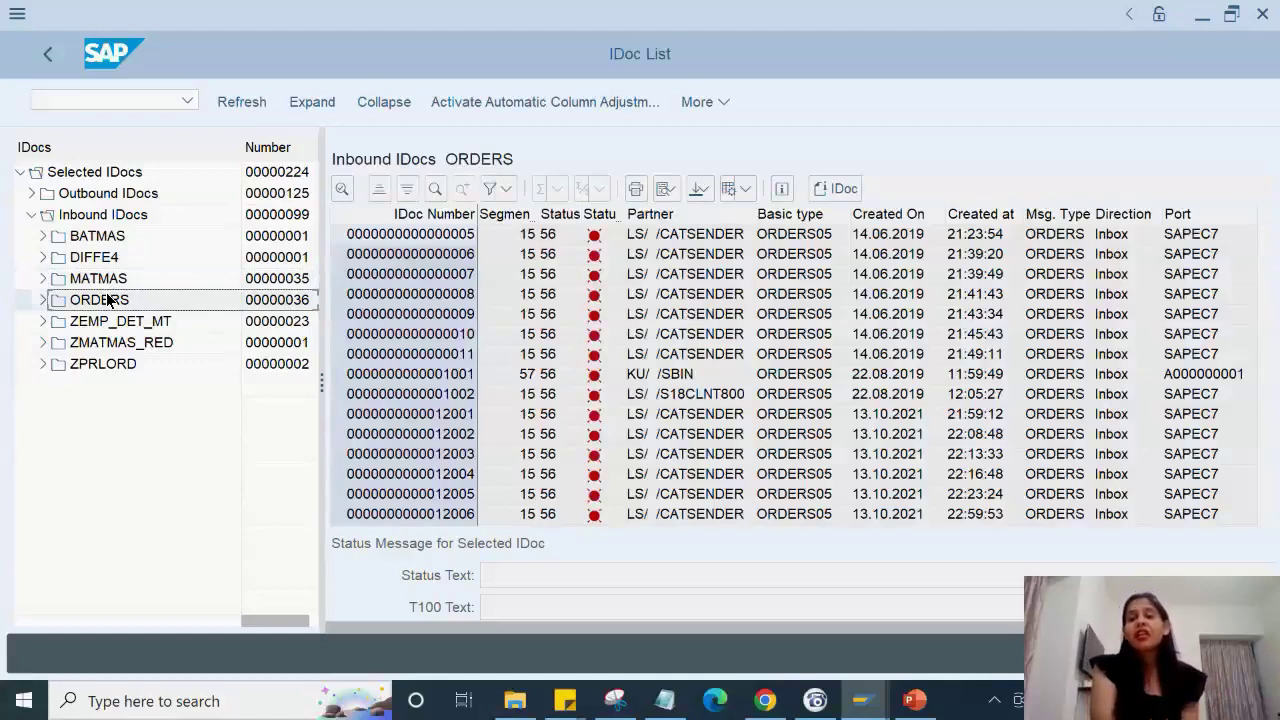